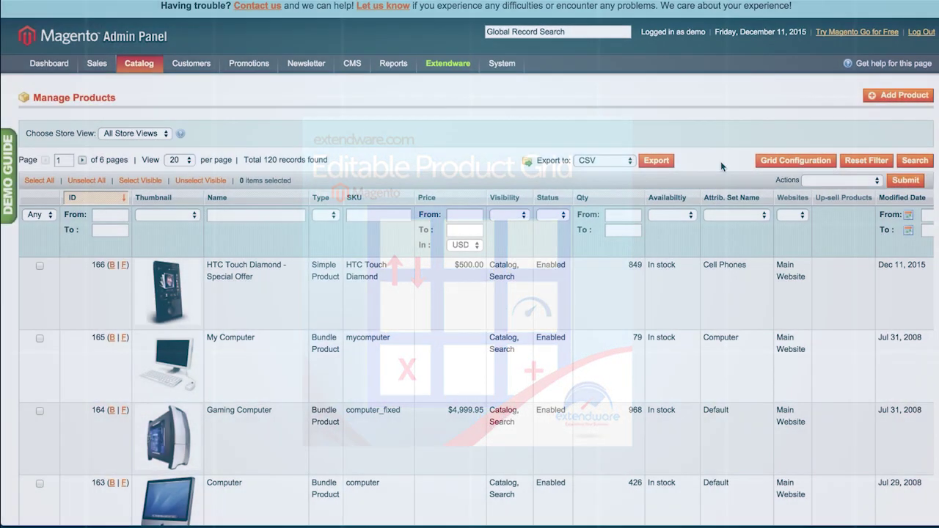
Set the HTC Touch Diamond price to $600.00 and save it back to the grid.
scroll(721, 161, down, 2)
scroll(720, 161, down, 15)
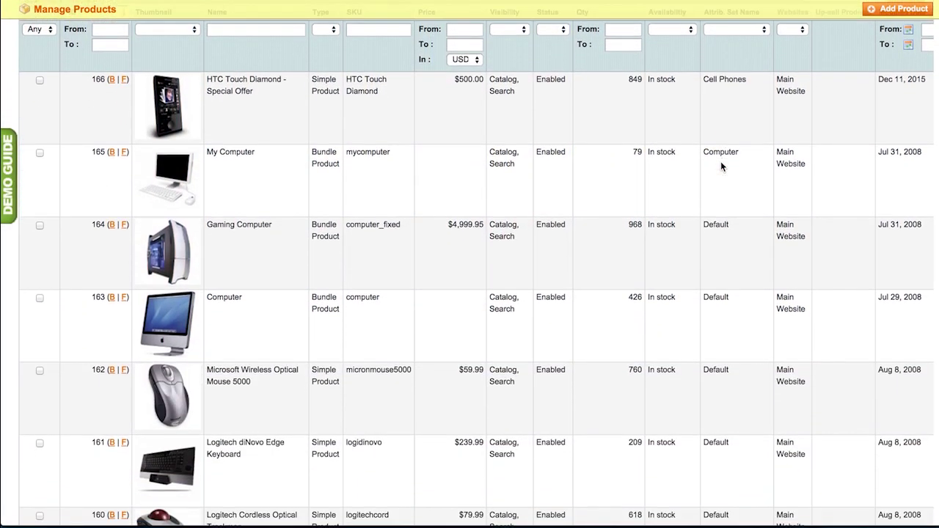
scroll(720, 161, down, 15)
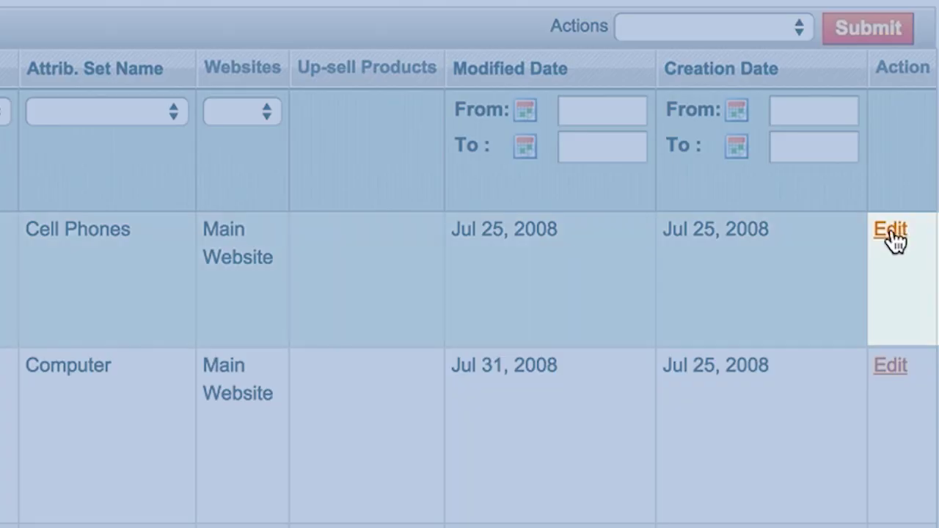
click(890, 230)
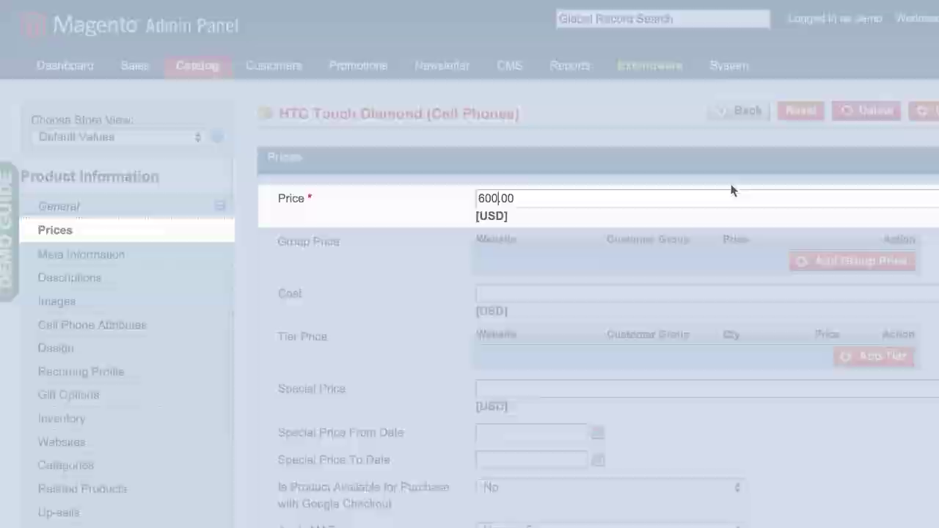
click(594, 106)
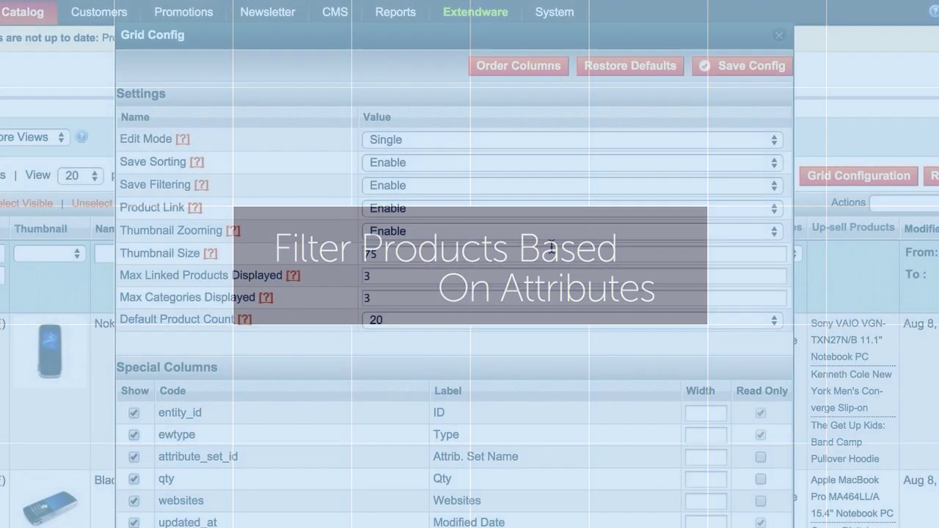
Tick Show for the special_price attribute column and save the grid configuration.
scroll(549, 248, down, 7)
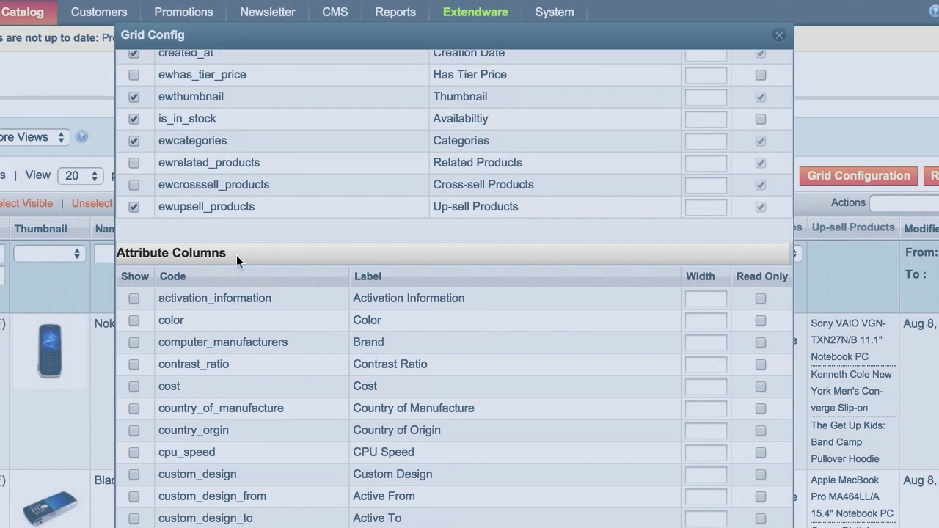
scroll(325, 381, down, 15)
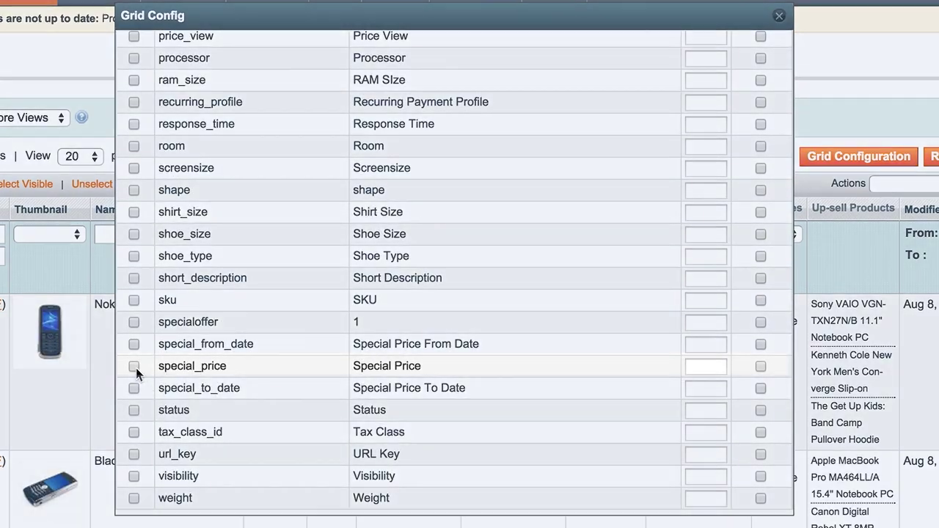
click(133, 366)
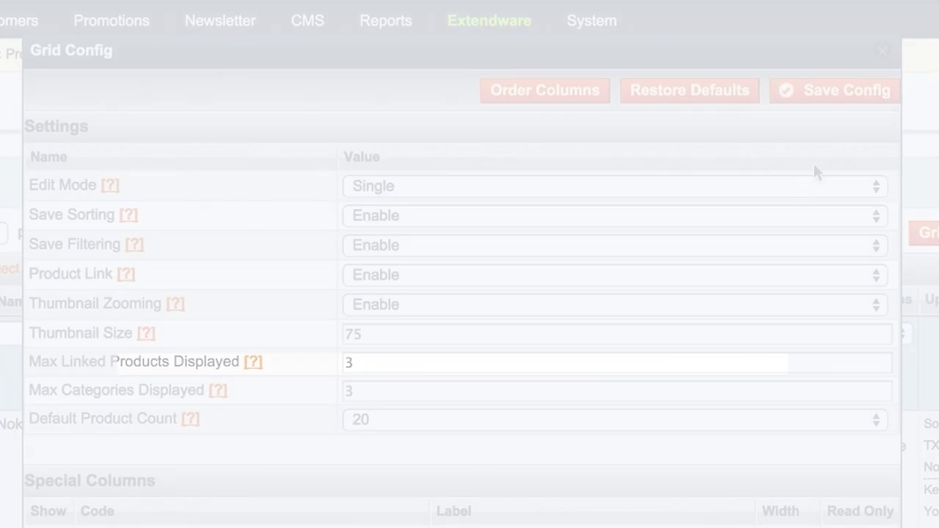
click(880, 95)
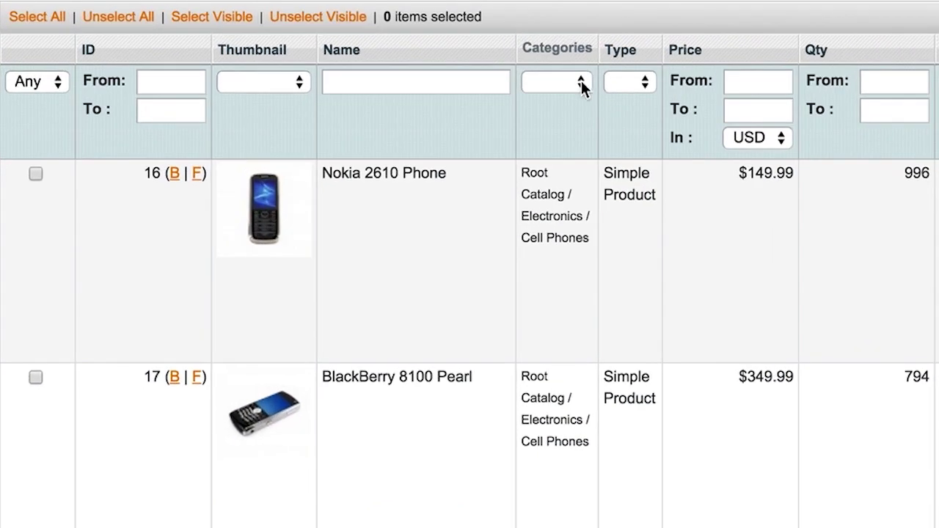
Filter the product grid by a chosen category and run the search.
click(345, 229)
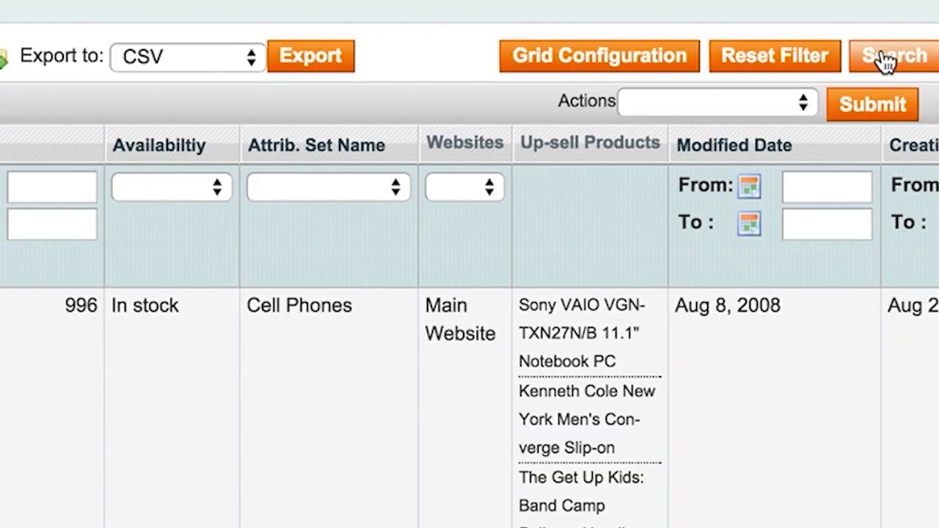
click(885, 62)
scroll(641, 117, down, 6)
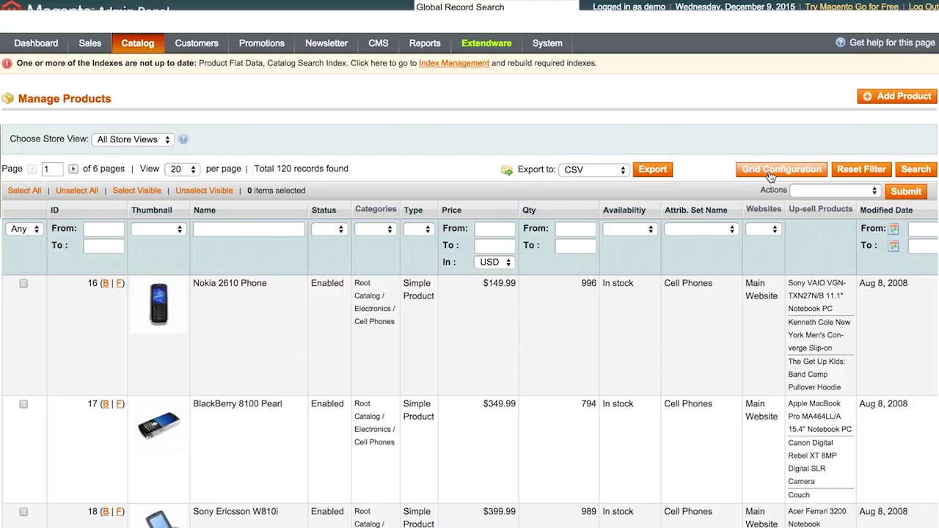
Reorder the grid columns so Status comes before Name, and save the ordering.
click(770, 172)
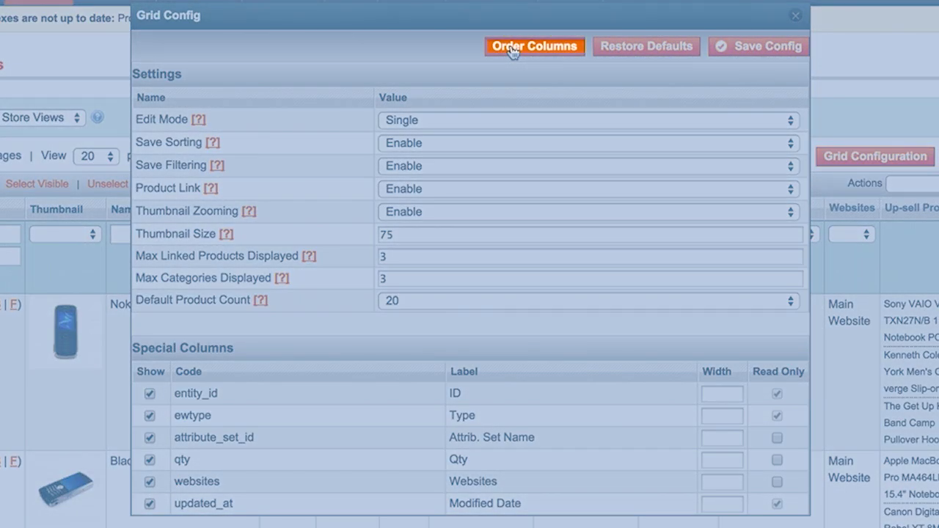
click(512, 47)
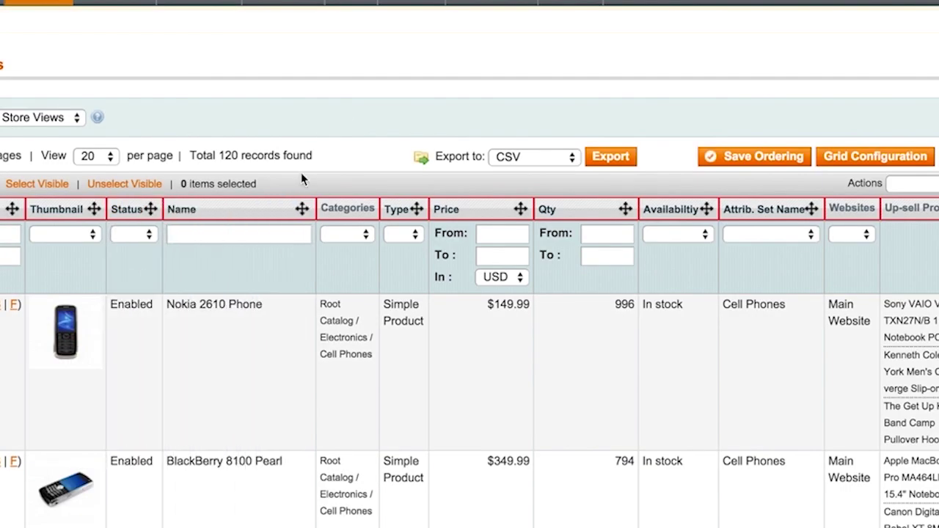
click(758, 158)
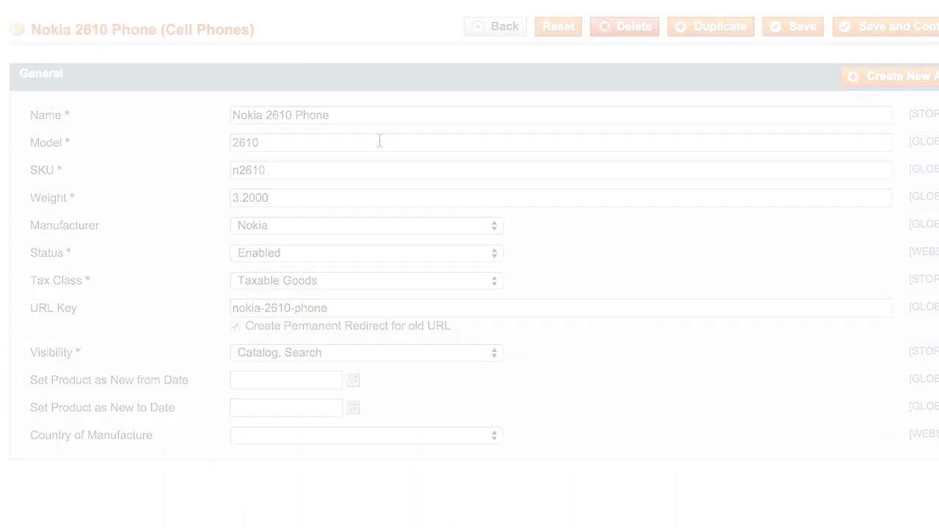
Rename Nokia 2610 to 'Nokia 2610 Phone - Special Offer' and save the product and grid edits.
text(- Special Offer)
click(803, 27)
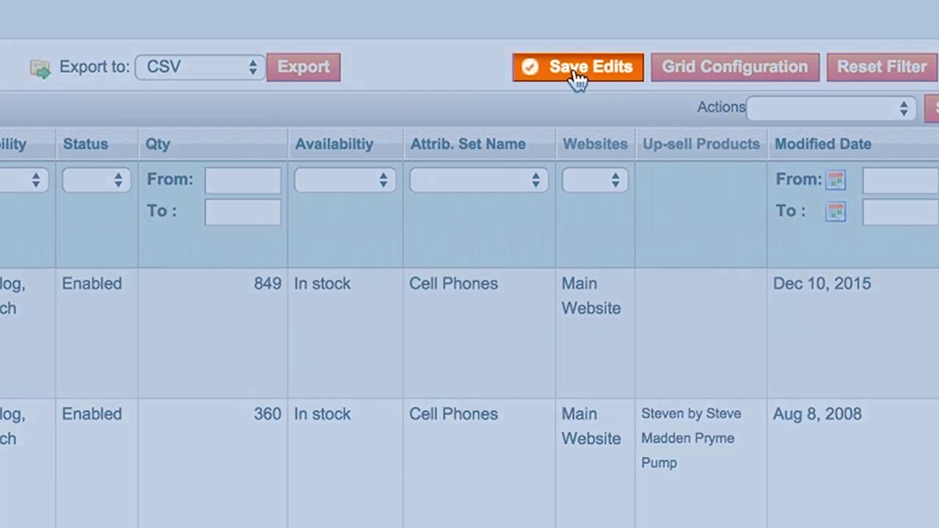
click(576, 70)
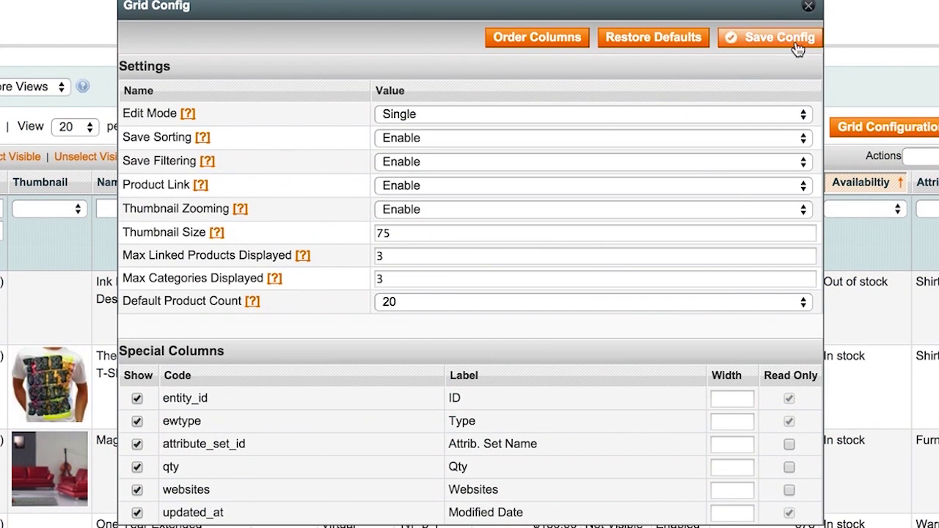
Save Categories column width 200 and thumbnail size 150, then view the up-sell, related and cross-sell columns.
click(797, 46)
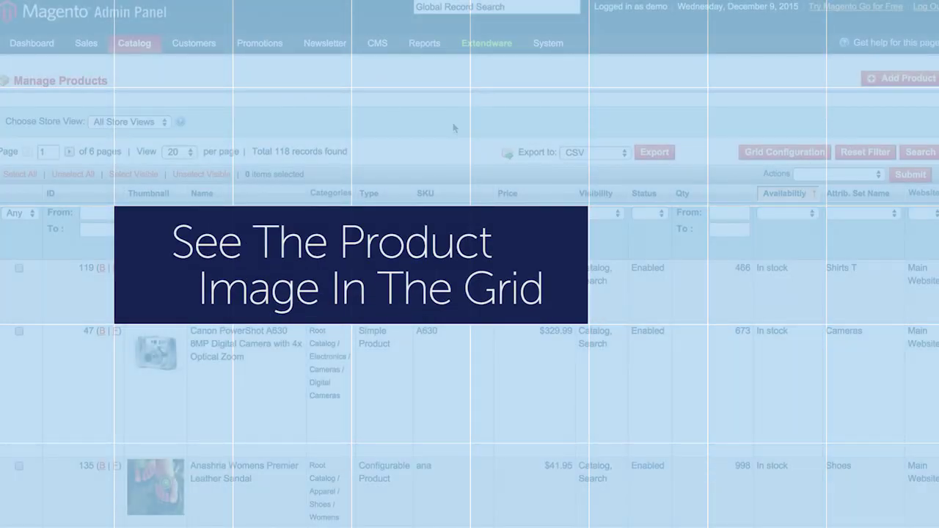
scroll(453, 129, down, 5)
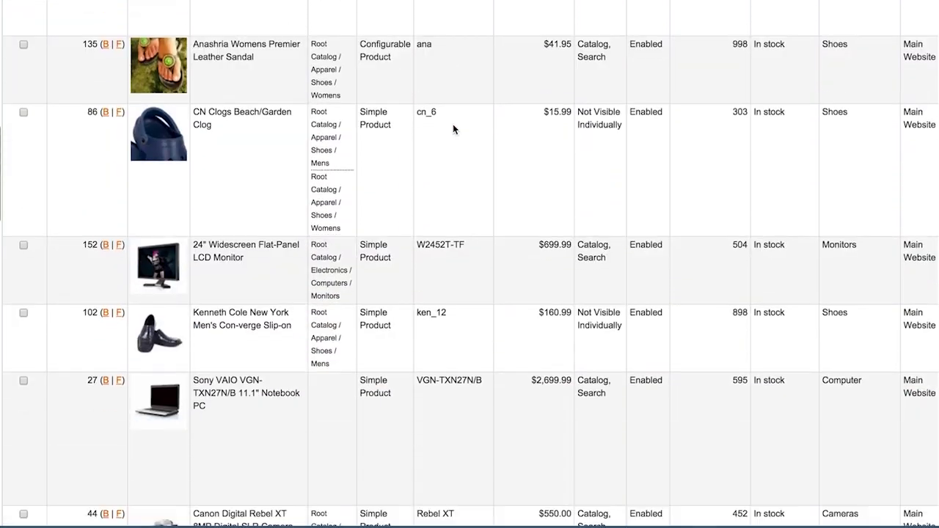
scroll(453, 129, down, 4)
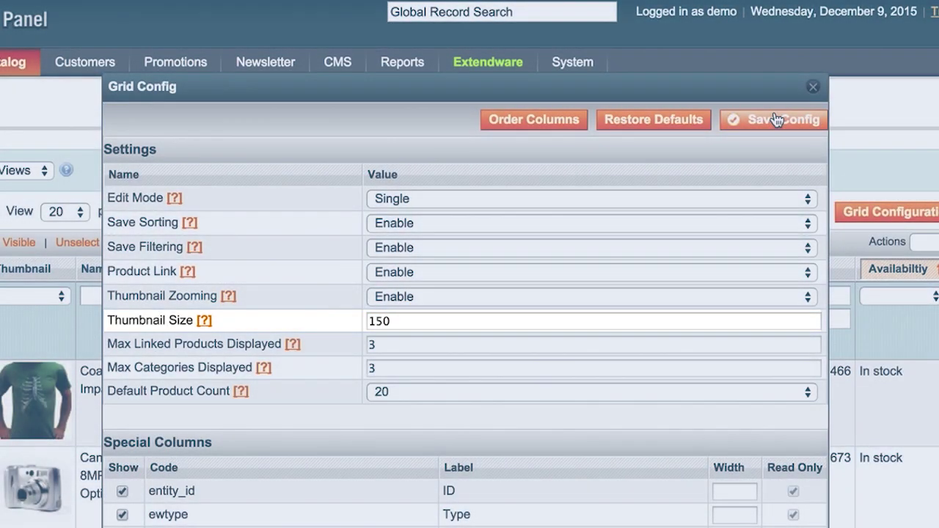
click(775, 117)
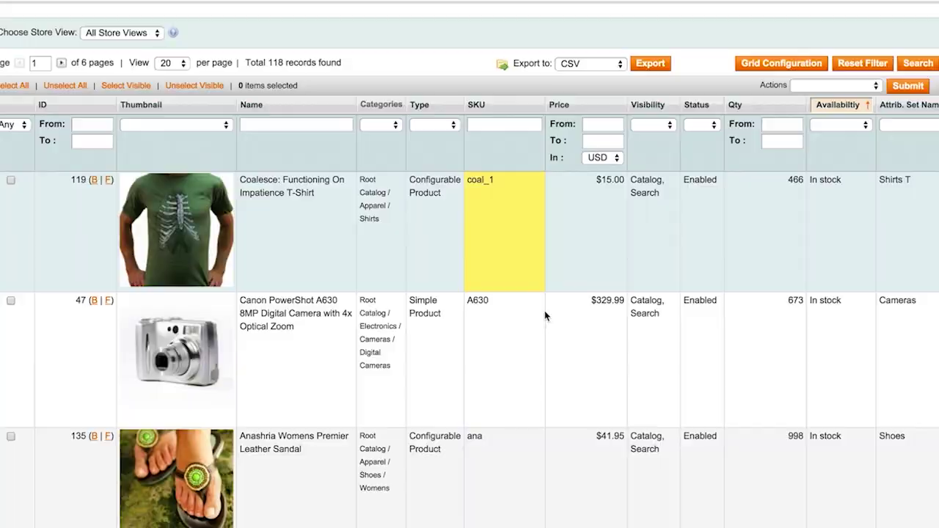
scroll(544, 315, down, 5)
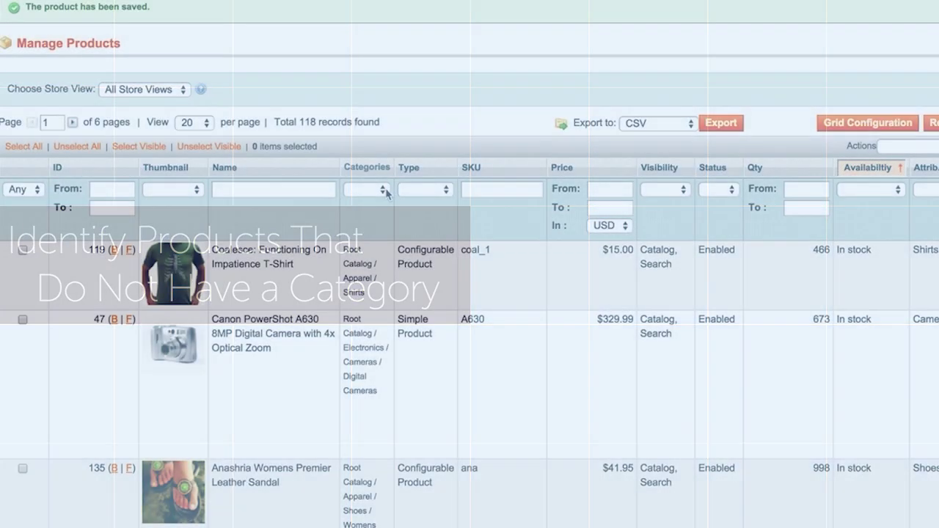
Filter the grid to products with '-- no category --' and run the search.
click(374, 189)
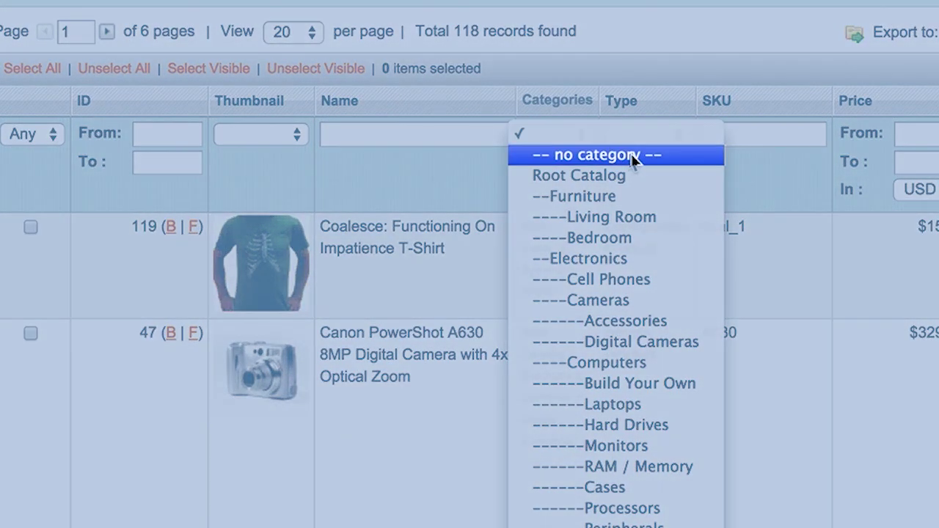
click(631, 155)
click(880, 86)
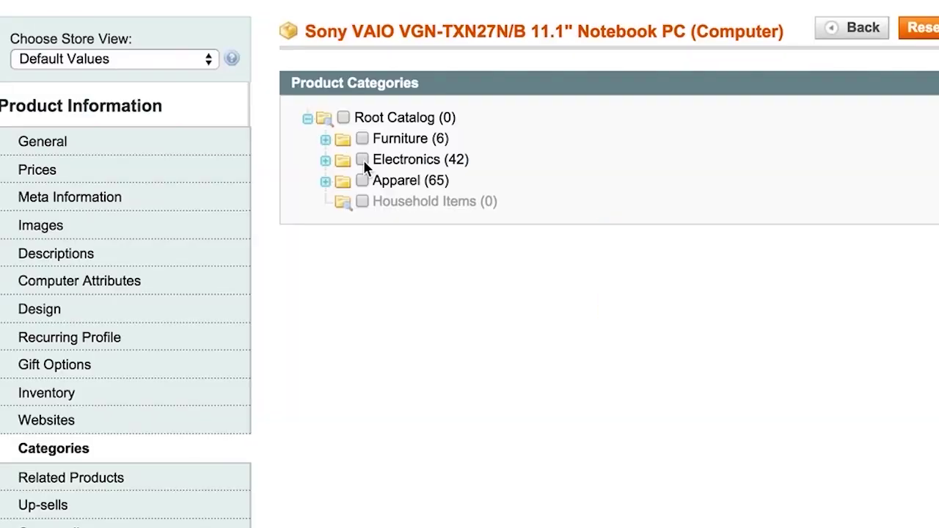
Assign the Sony VAIO to Electronics > Computers > Laptops, then sort products by Modified Date.
click(362, 159)
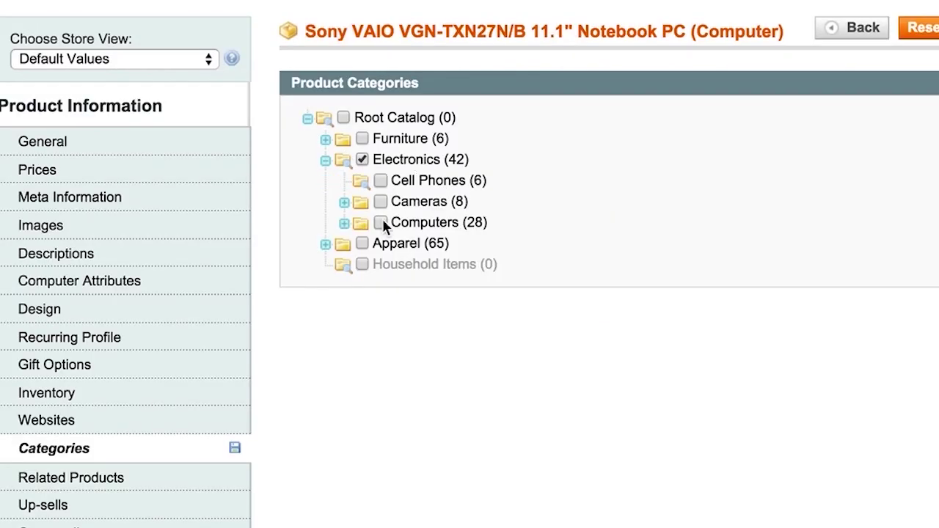
click(440, 262)
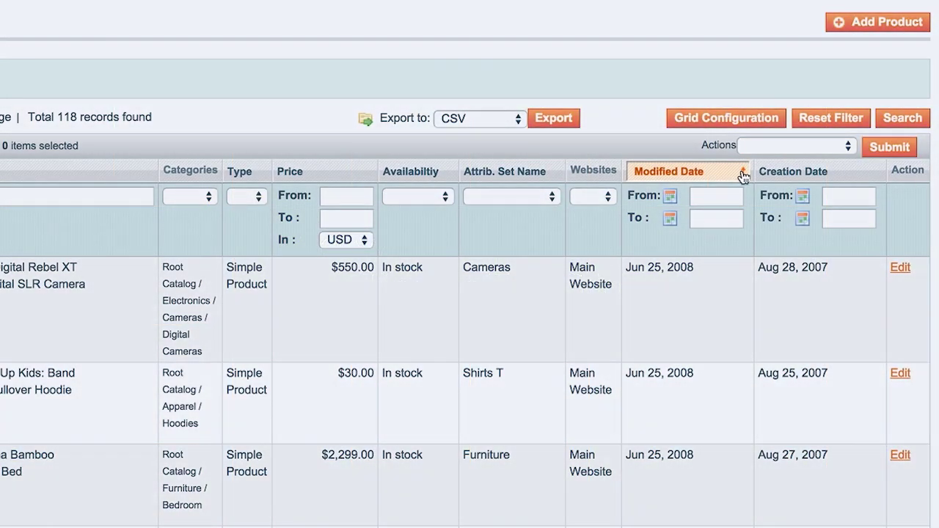
click(742, 173)
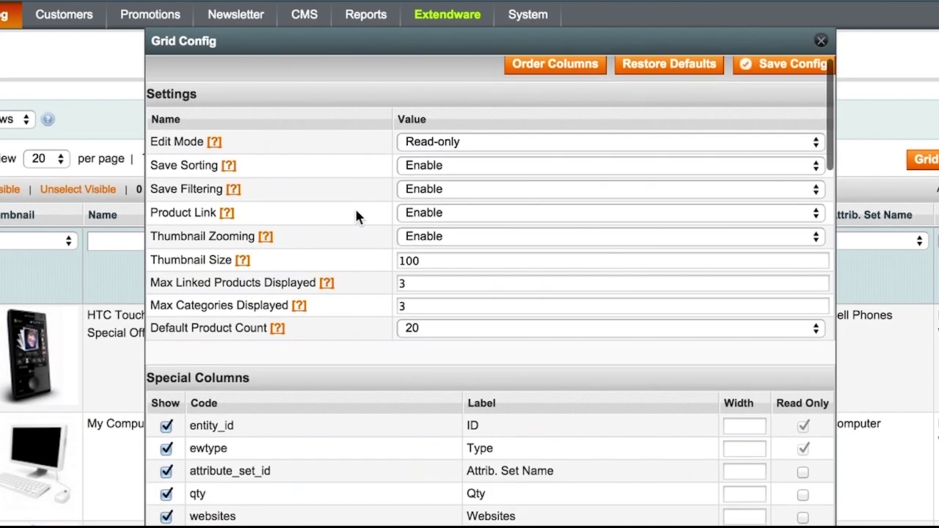
Tick Read Only for the price column in Grid Configuration and save the config.
scroll(355, 213, down, 15)
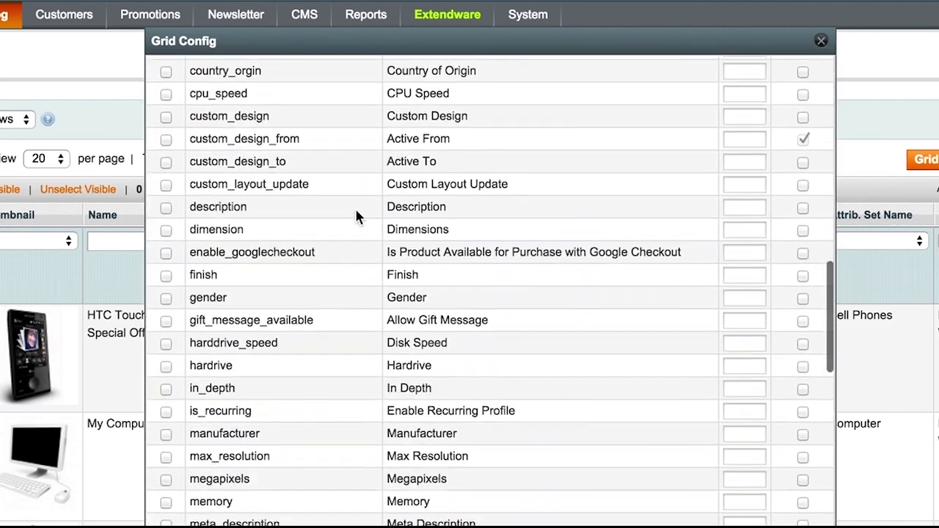
scroll(355, 206, down, 3)
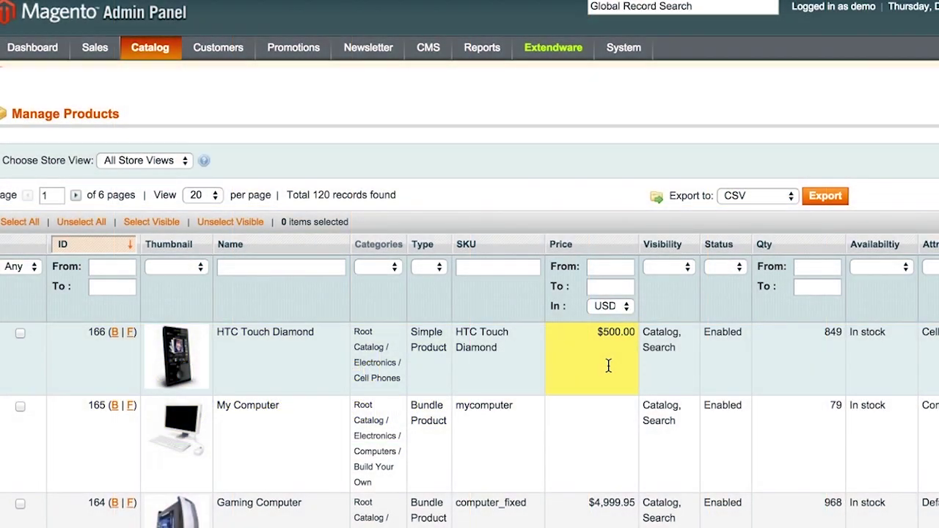
click(755, 198)
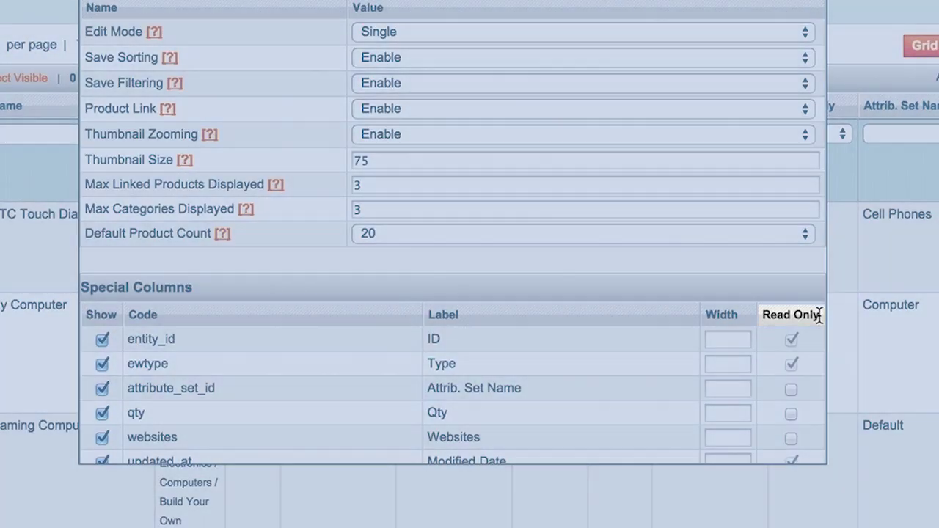
scroll(818, 315, down, 15)
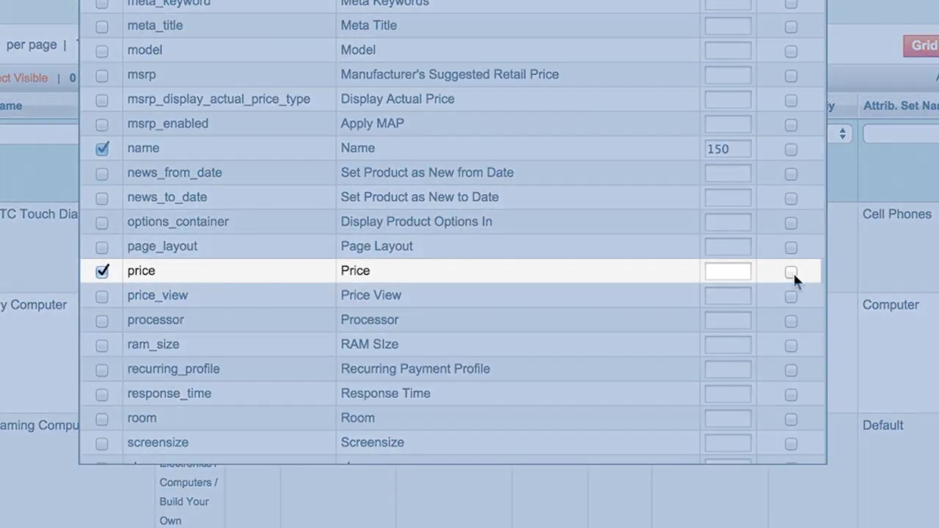
click(791, 272)
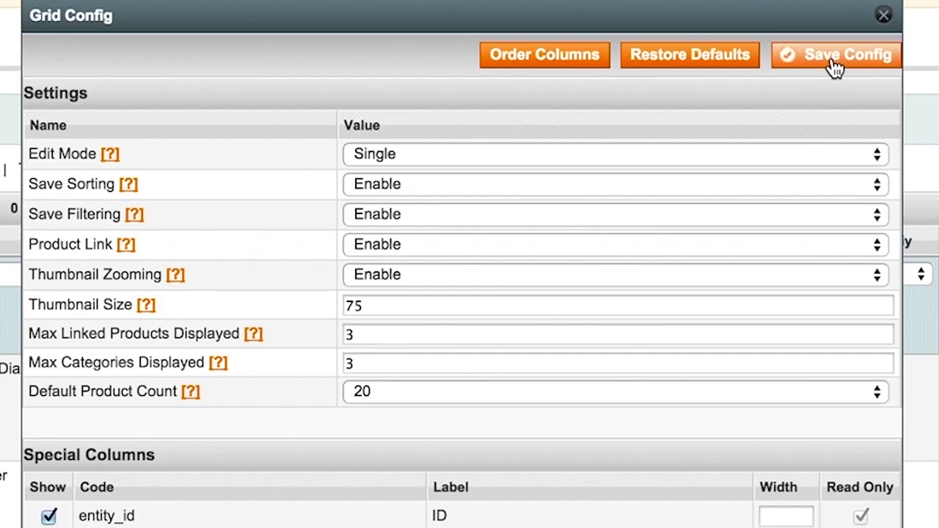
click(834, 59)
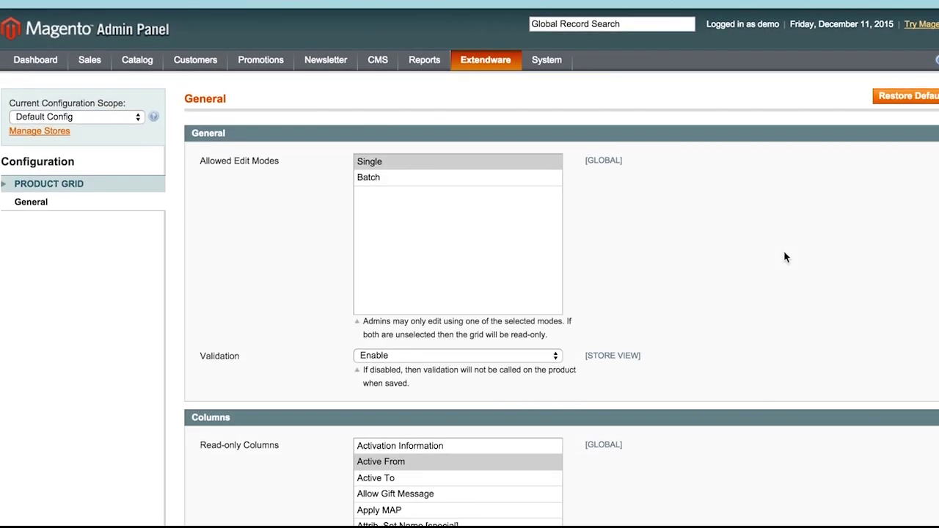
Scroll the Product Grid General configuration down to the Read-only and Hidden Columns settings.
scroll(784, 257, down, 5)
scroll(784, 257, down, 1)
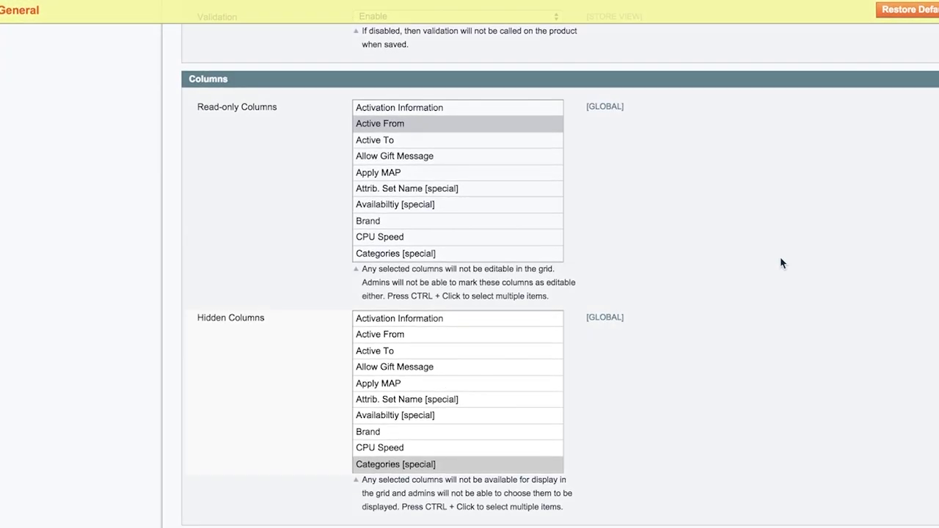